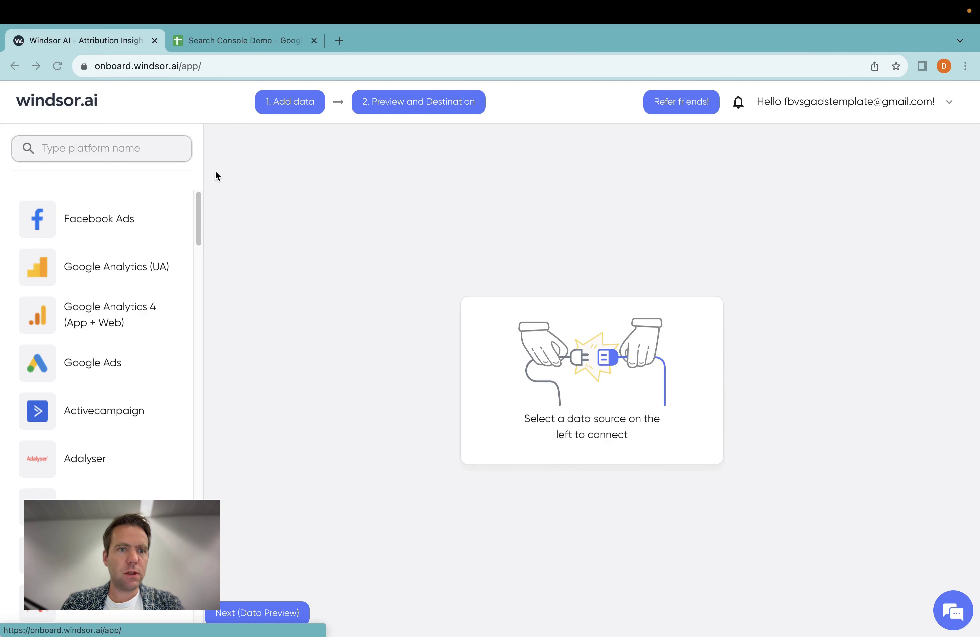
# Search platforms for 'sear' and pick Google Search Console with the sc-domain:windsor.ai account.
pyautogui.click(149, 153)
pyautogui.write('sear')
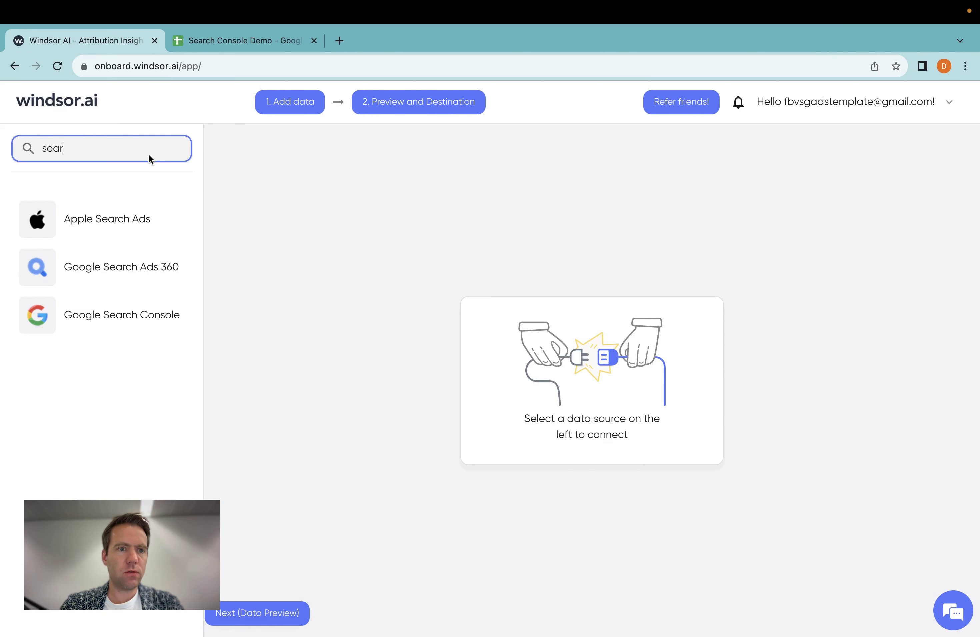
pyautogui.click(134, 318)
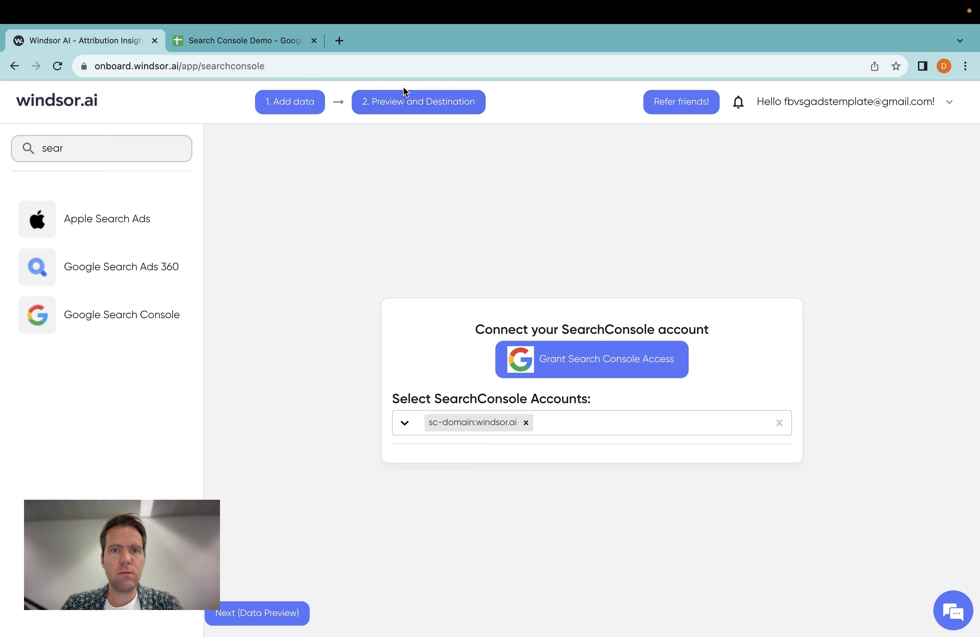
# Preview searchconsole data showing daily clicks for windsor.ai from 2023-11-21 to 2023-11-26.
pyautogui.click(415, 101)
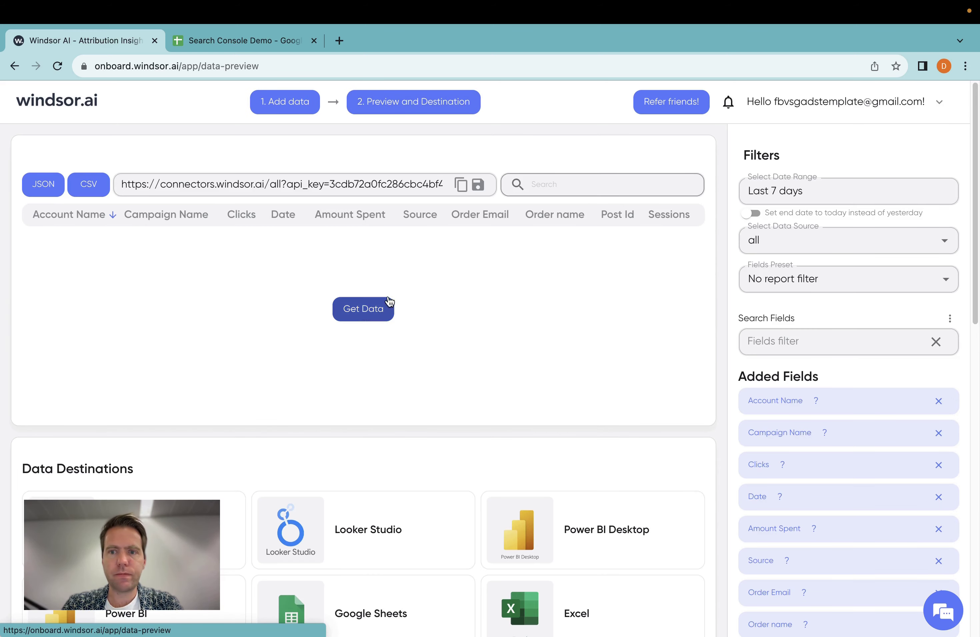
pyautogui.click(778, 243)
pyautogui.scroll(-1, 781, 451)
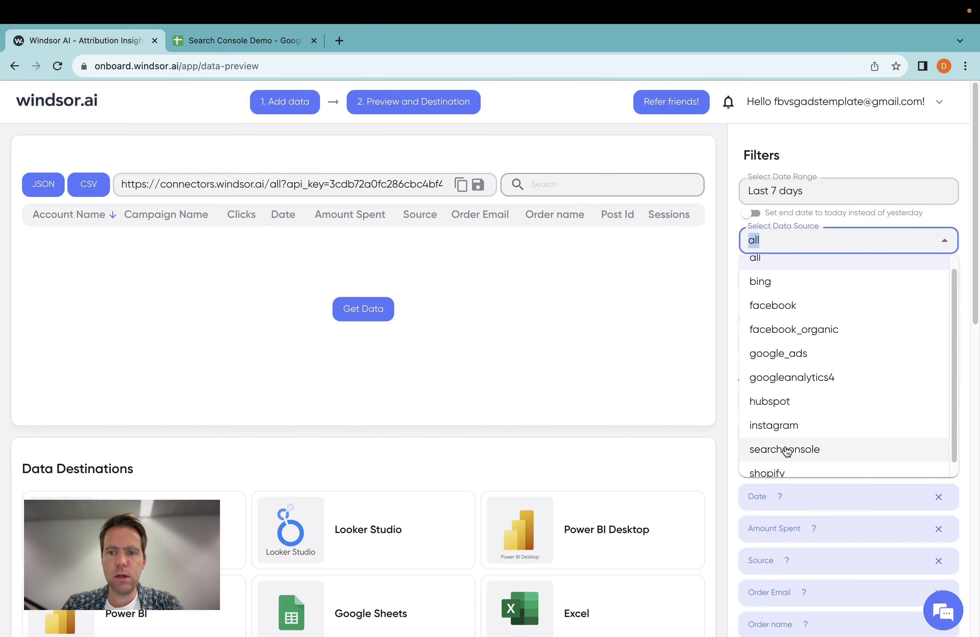
pyautogui.click(792, 447)
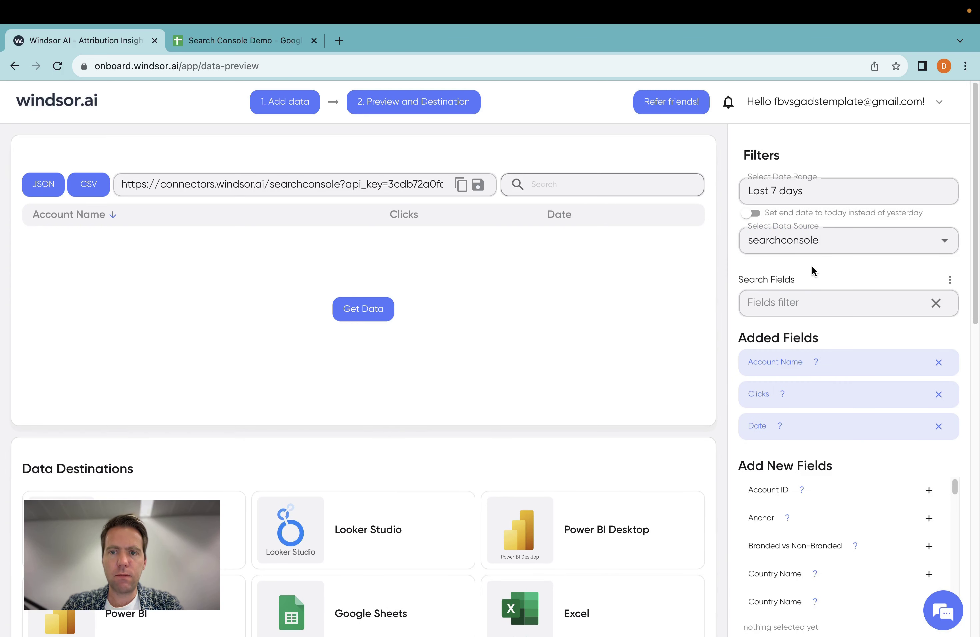
pyautogui.click(797, 231)
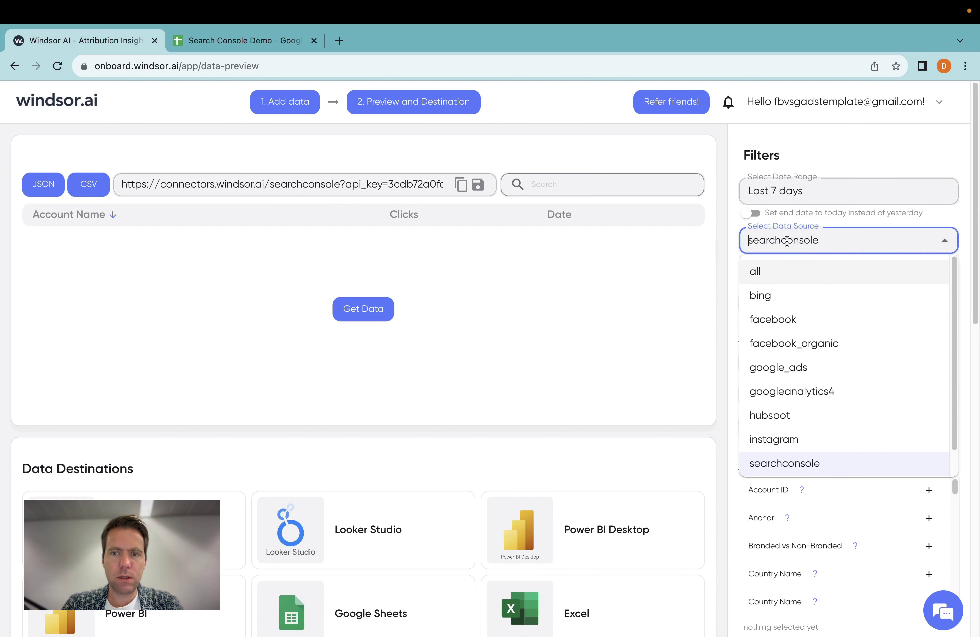
pyautogui.click(355, 317)
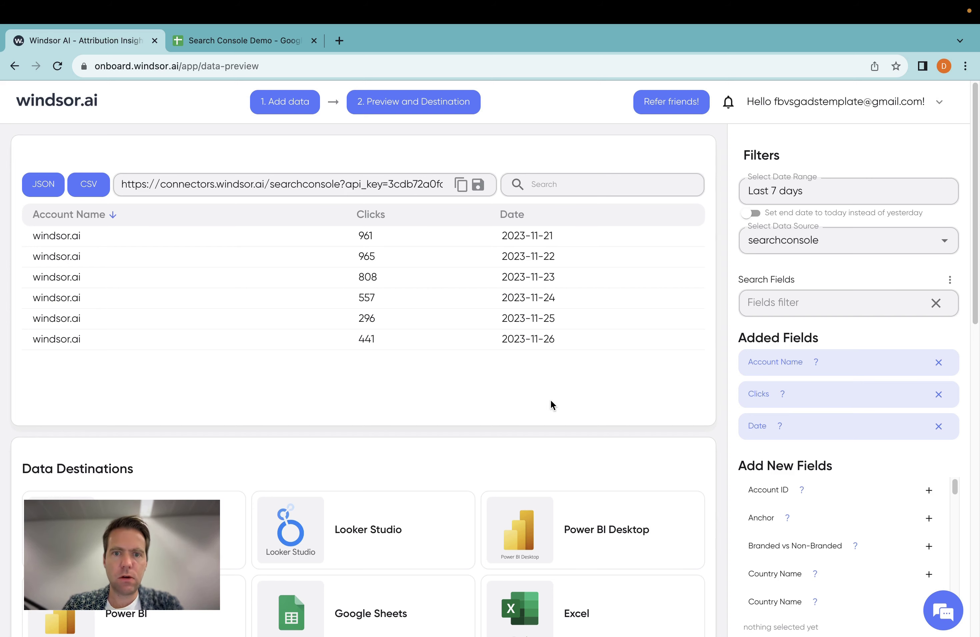
pyautogui.scroll(-5, 551, 401)
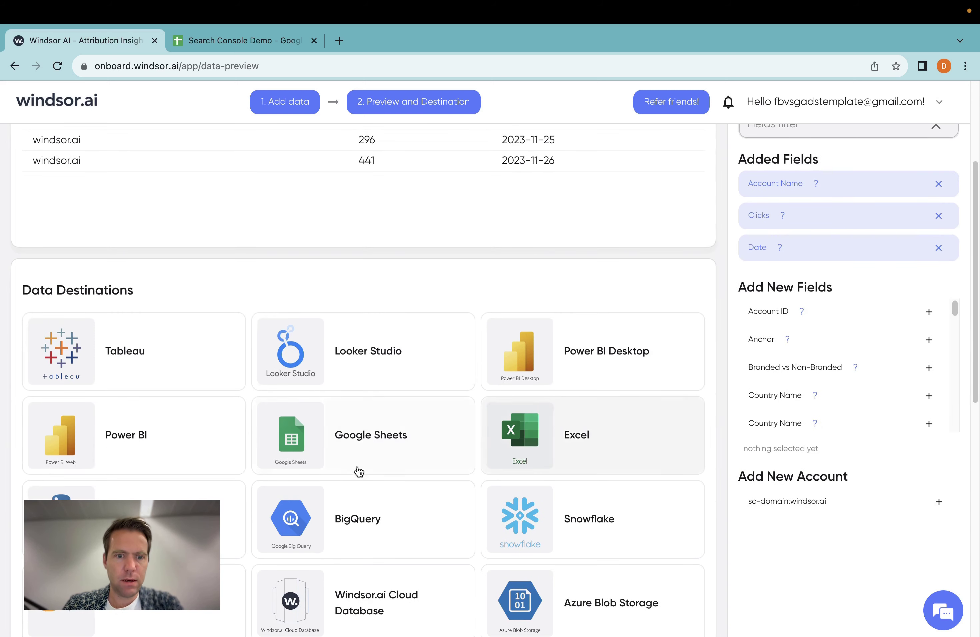
# Choose Google Sheets as the destination and install the Windsor.ai add-on from its Marketplace page.
pyautogui.click(356, 469)
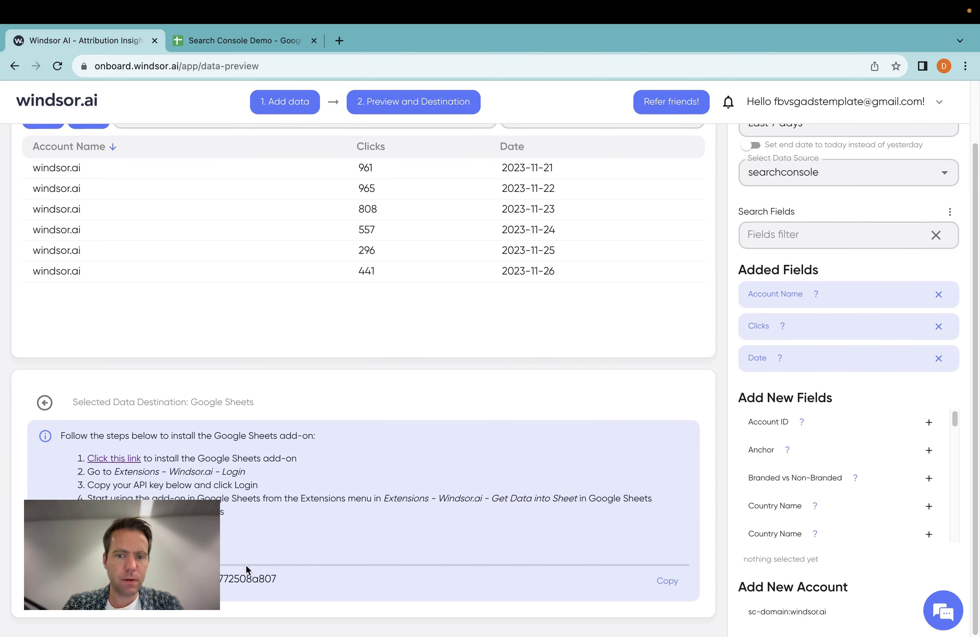
pyautogui.click(124, 462)
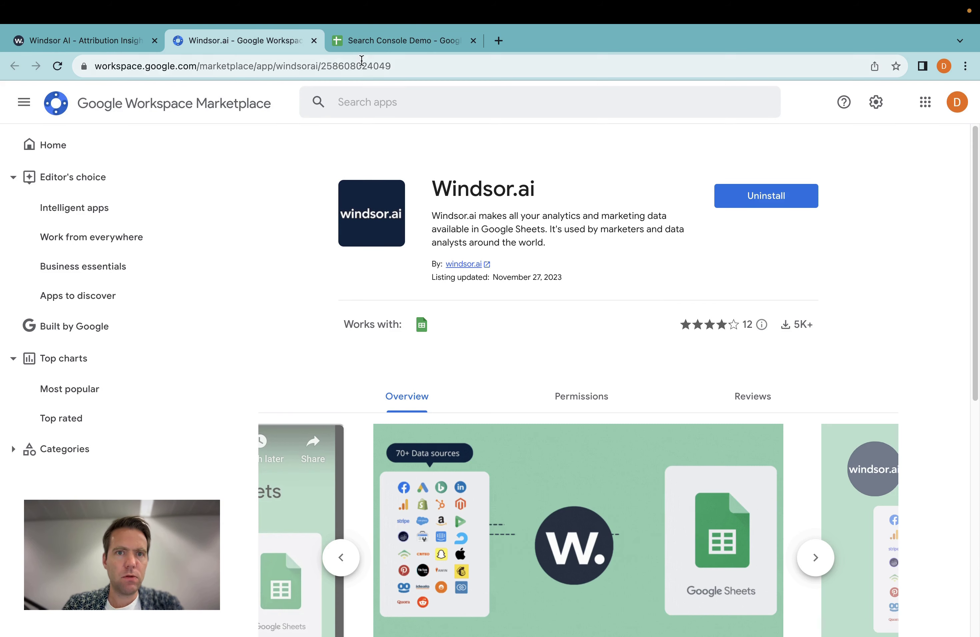
pyautogui.click(365, 40)
pyautogui.click(271, 118)
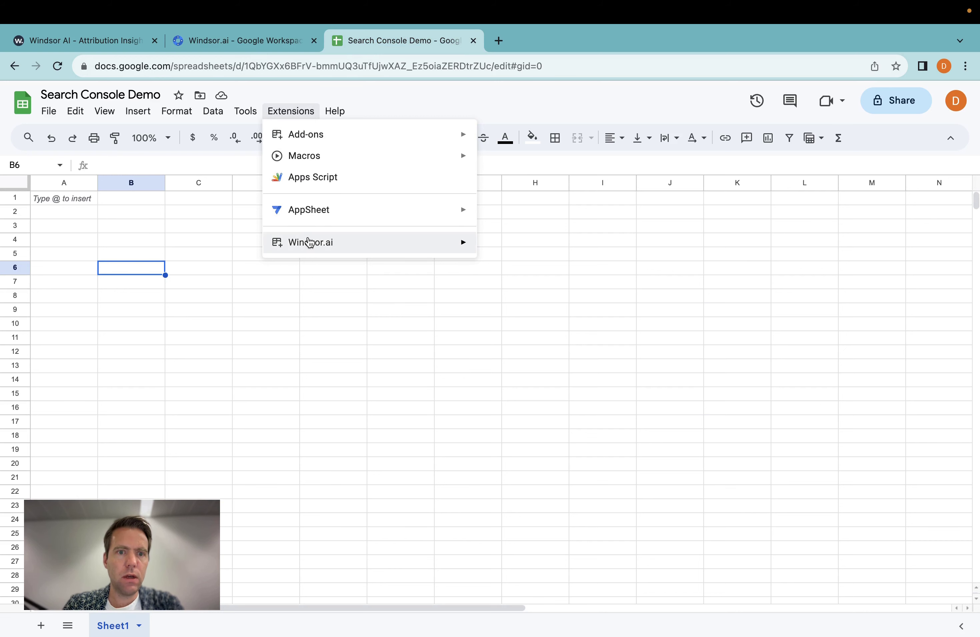
# Copy the Windsor.ai API key and bring up the add-on's menu in the Search Console Demo spreadsheet.
pyautogui.moveTo(313, 243)
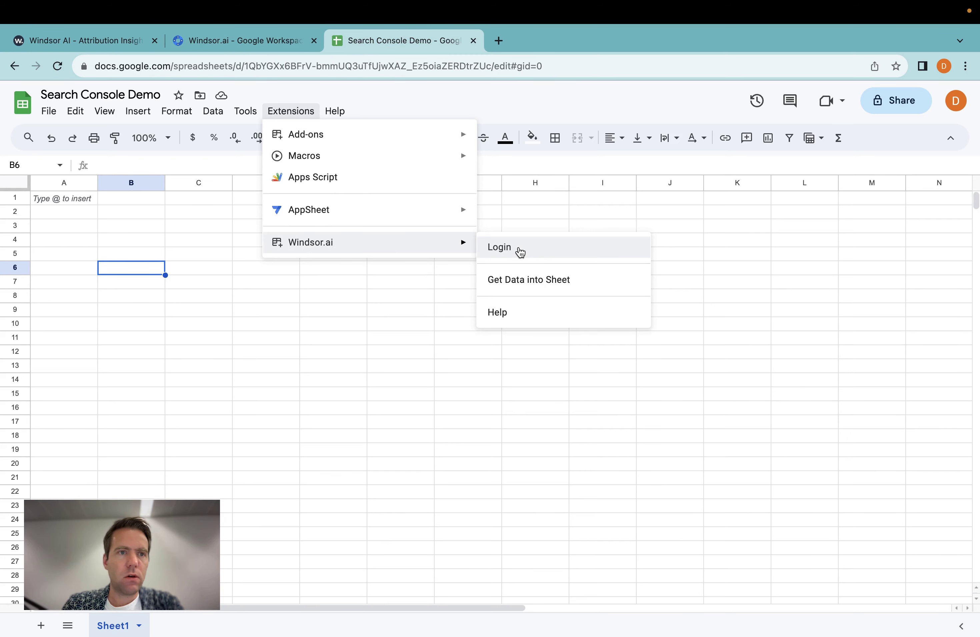
pyautogui.click(103, 43)
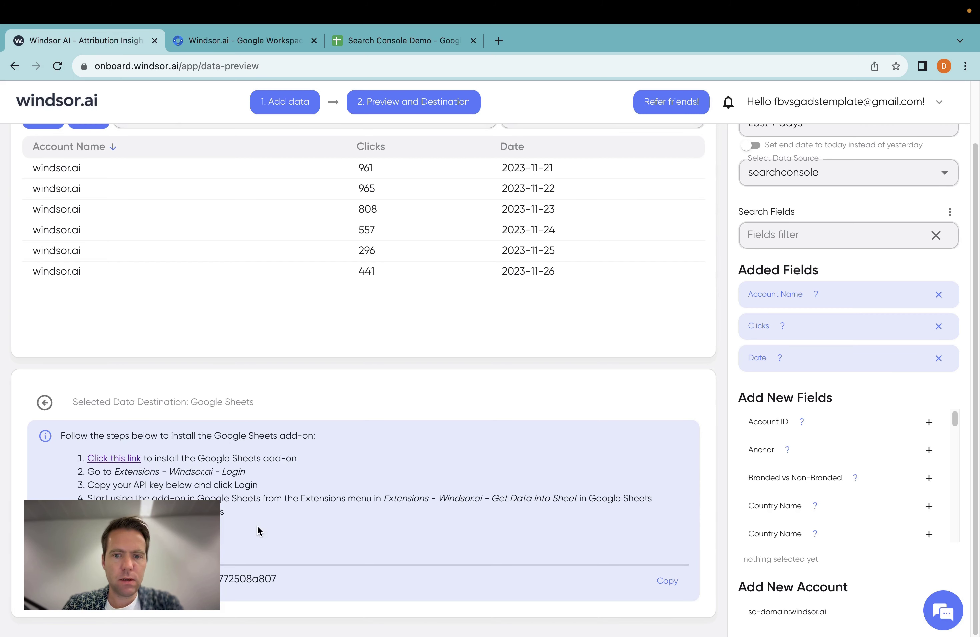
pyautogui.click(662, 584)
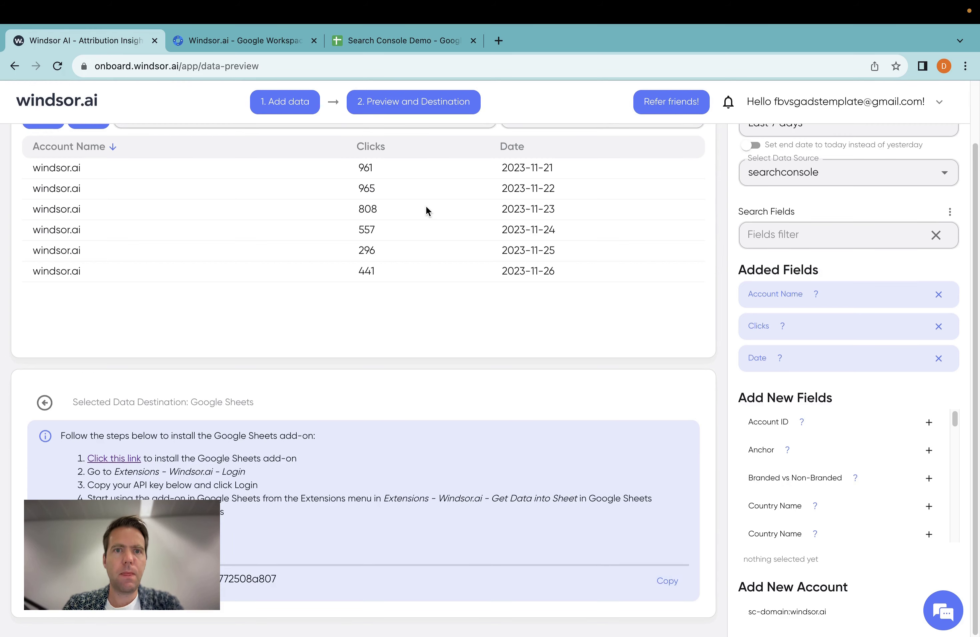
pyautogui.click(374, 41)
pyautogui.click(291, 111)
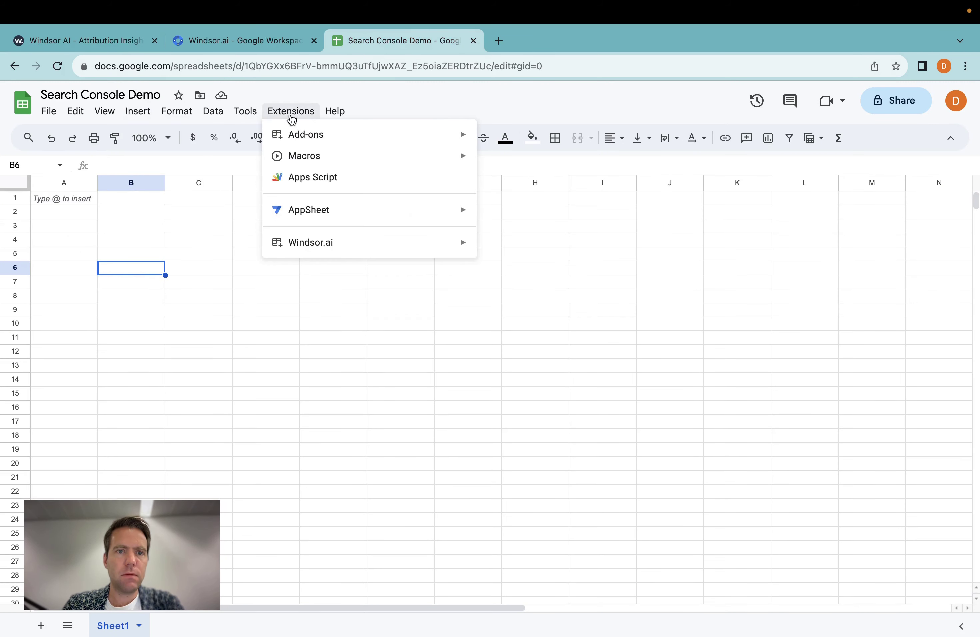
pyautogui.moveTo(322, 240)
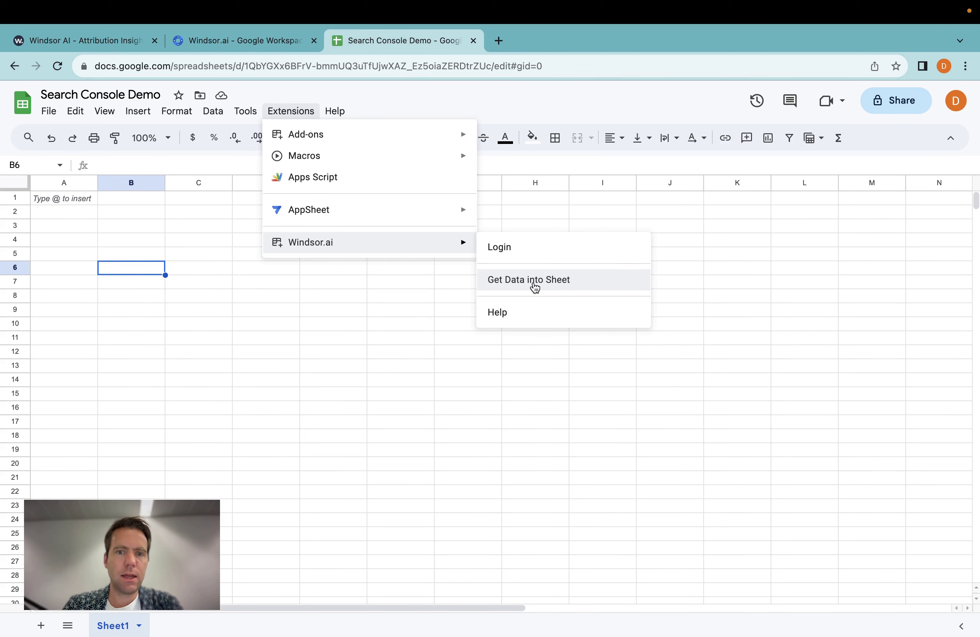
# Add a new Windsor.ai query named 'Search console data pulling test' targeting Sheet1.
pyautogui.click(535, 285)
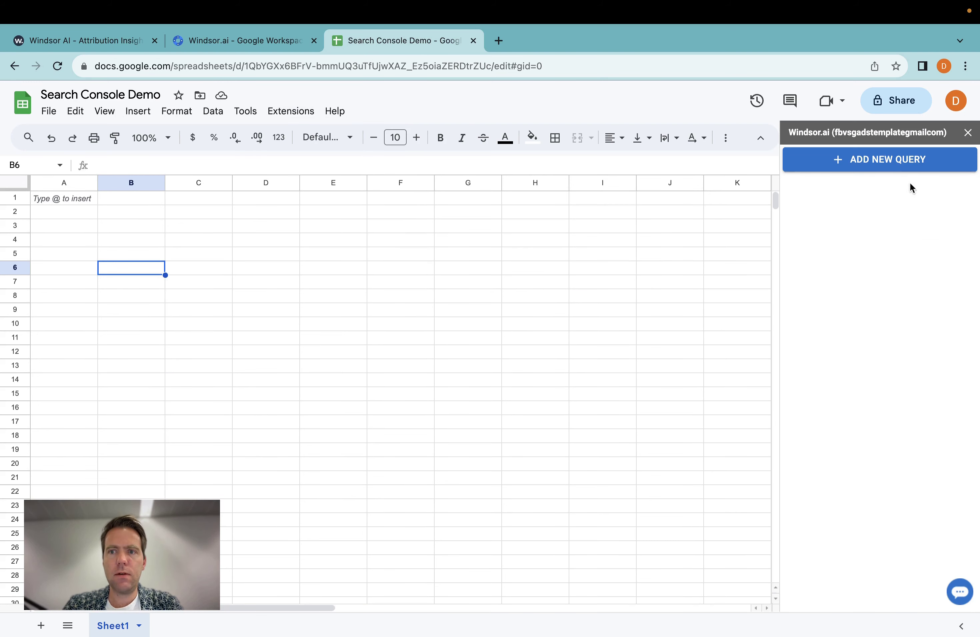
pyautogui.click(889, 163)
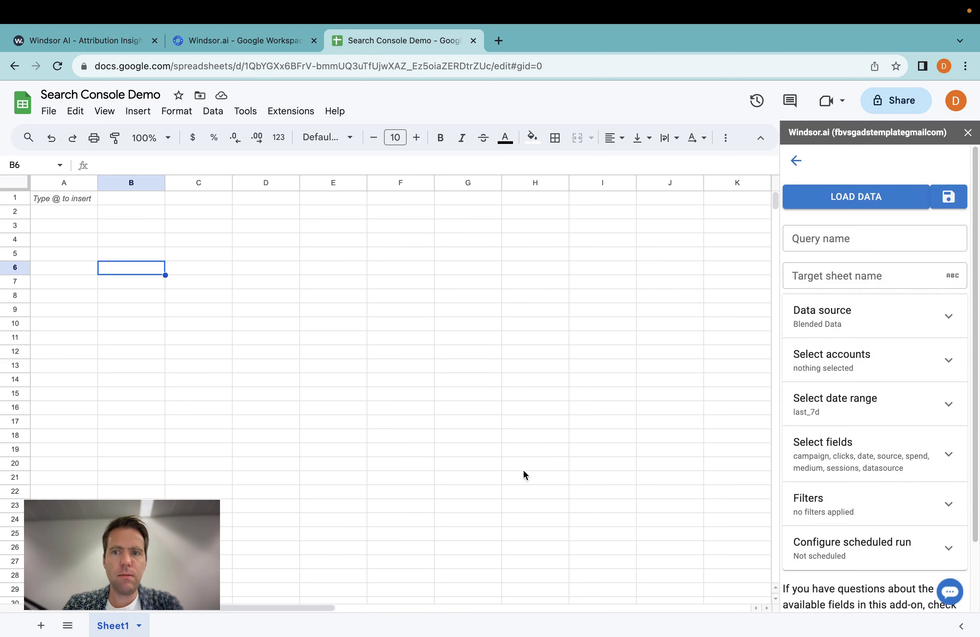
pyautogui.click(812, 281)
pyautogui.write('S')
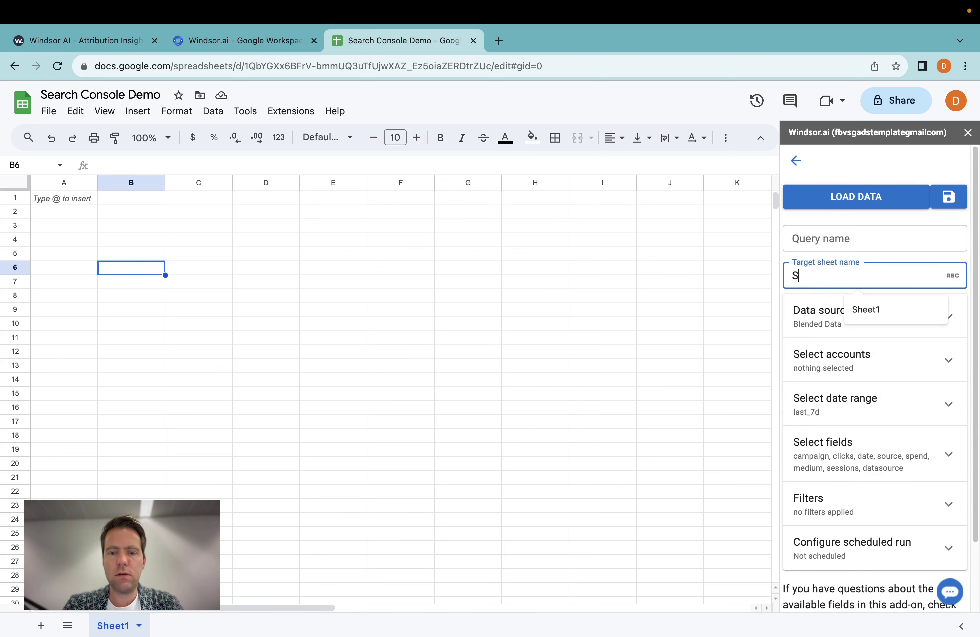
pyautogui.write('heet1')
pyautogui.click(827, 239)
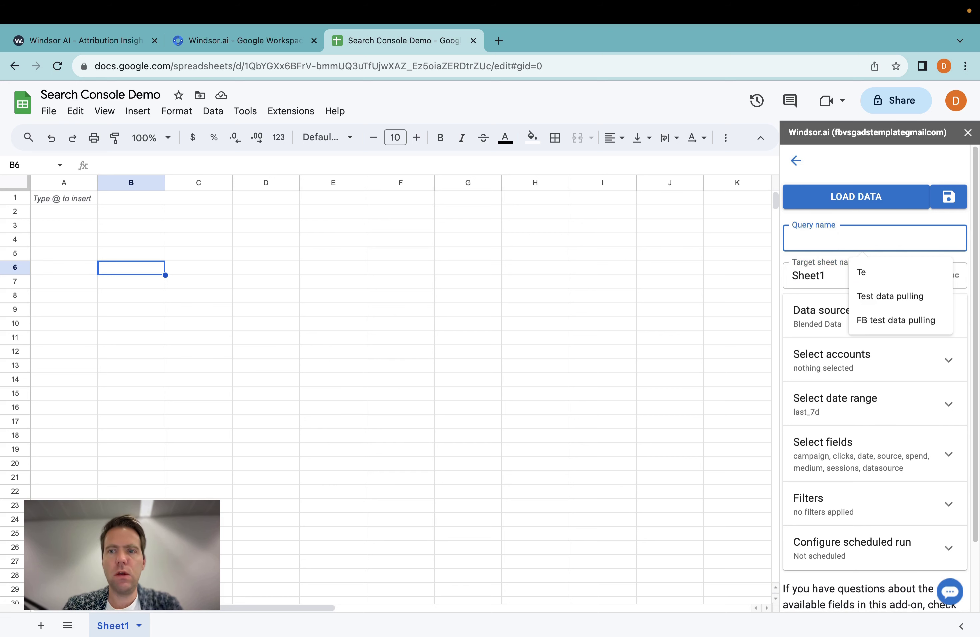
pyautogui.write('Search console data pulling test')
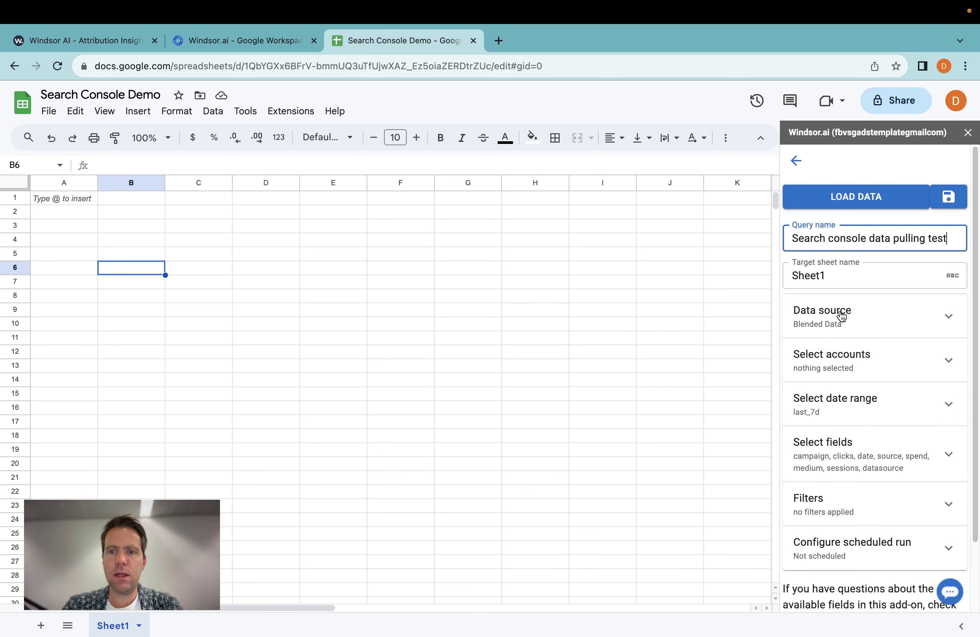
# Set the query's data source to searchconsole, checking the account and date range options.
pyautogui.click(838, 315)
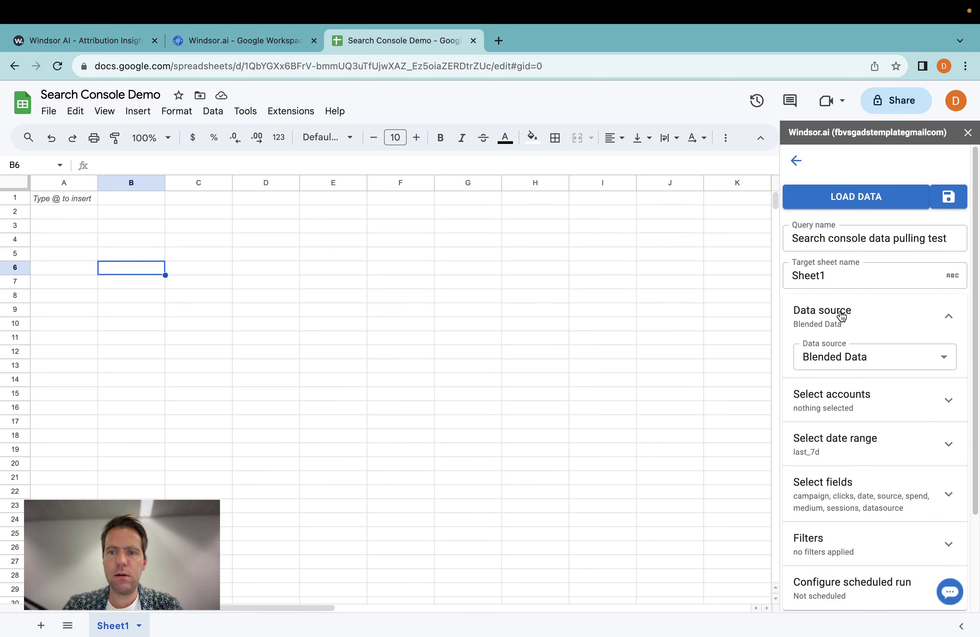
pyautogui.click(839, 355)
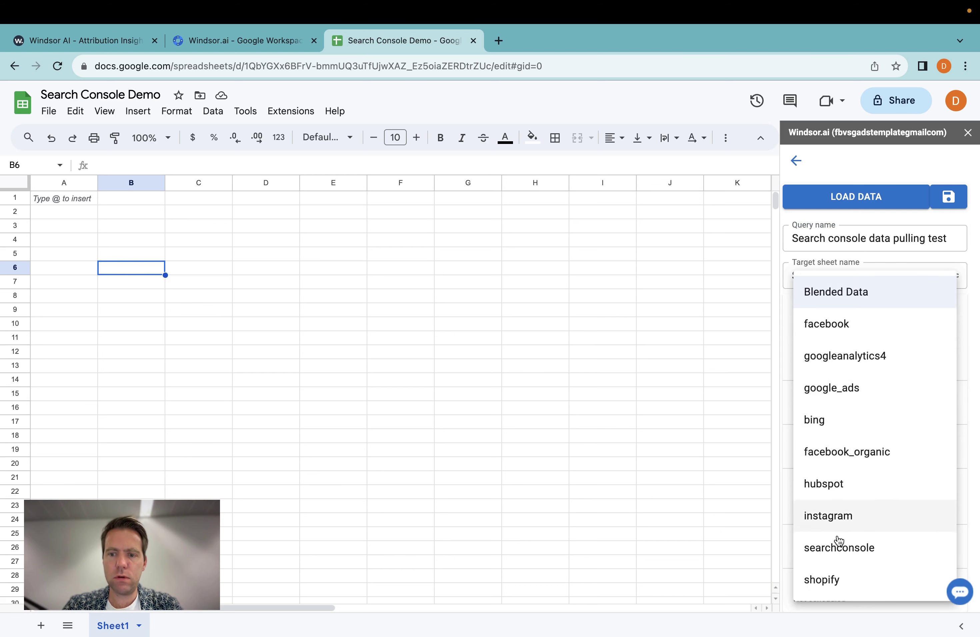
pyautogui.click(839, 552)
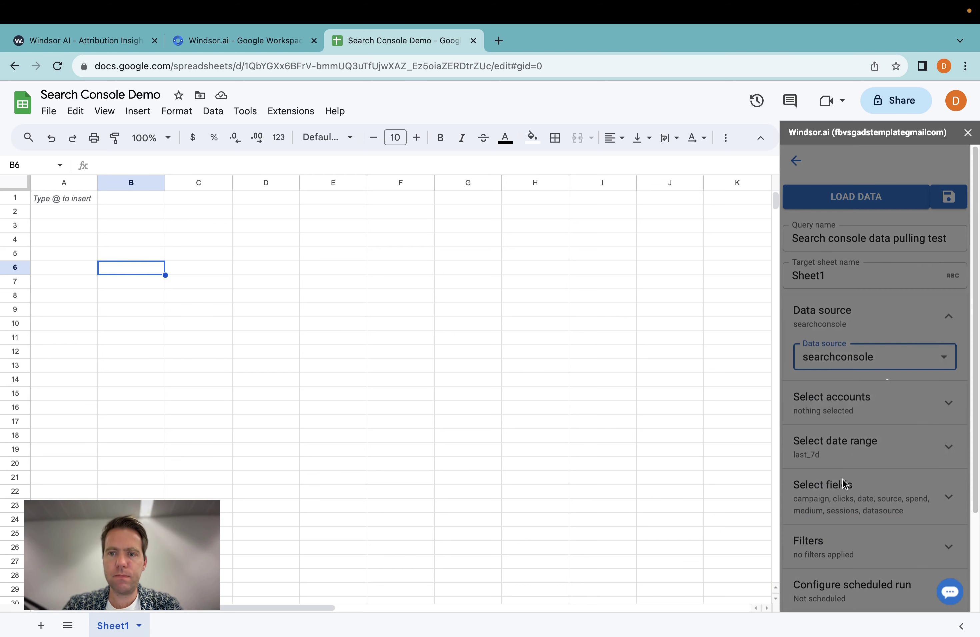
pyautogui.click(857, 411)
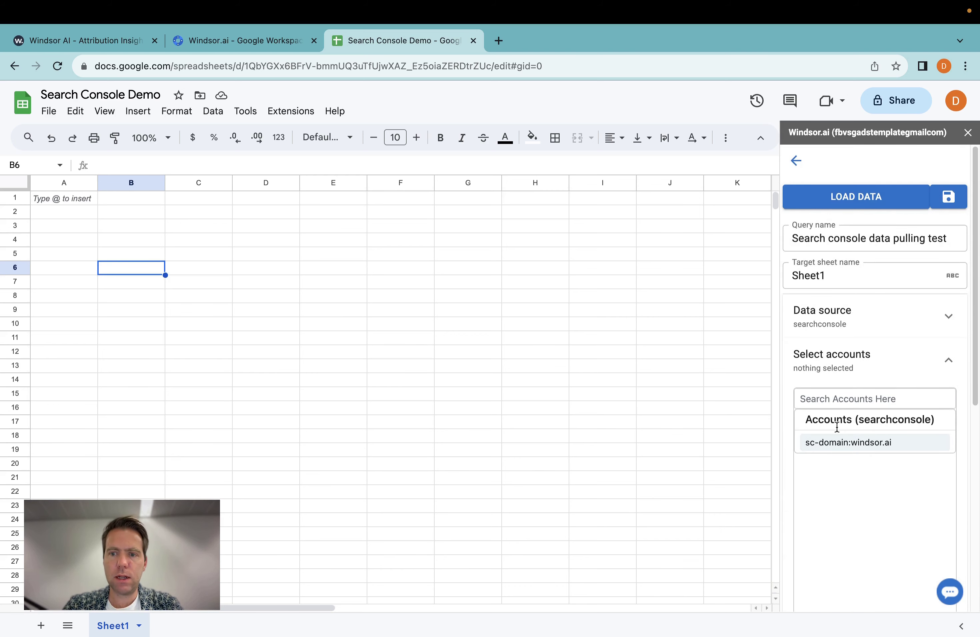
pyautogui.click(863, 370)
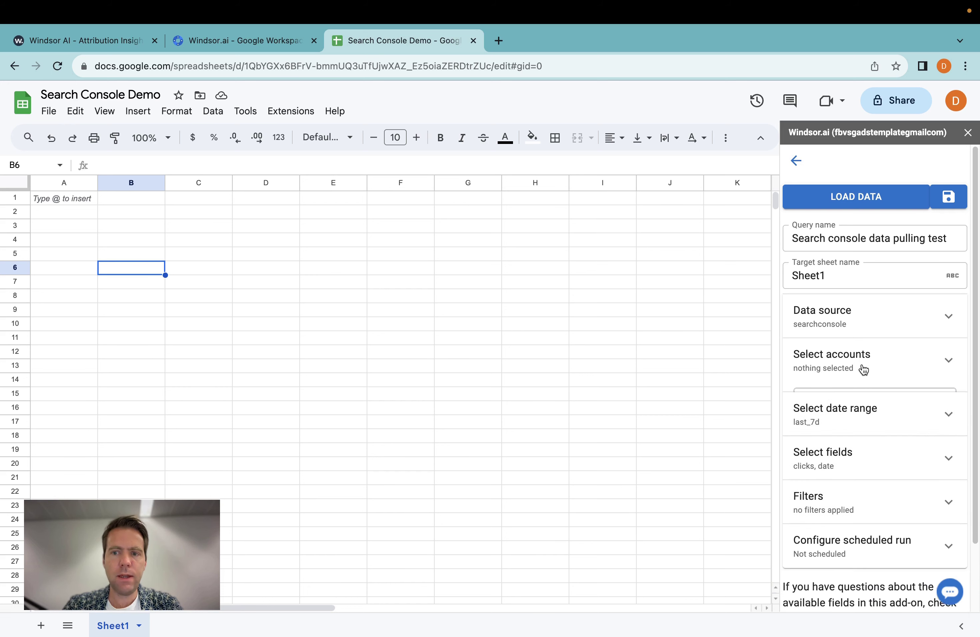
pyautogui.click(850, 410)
pyautogui.scroll(-3, 857, 326)
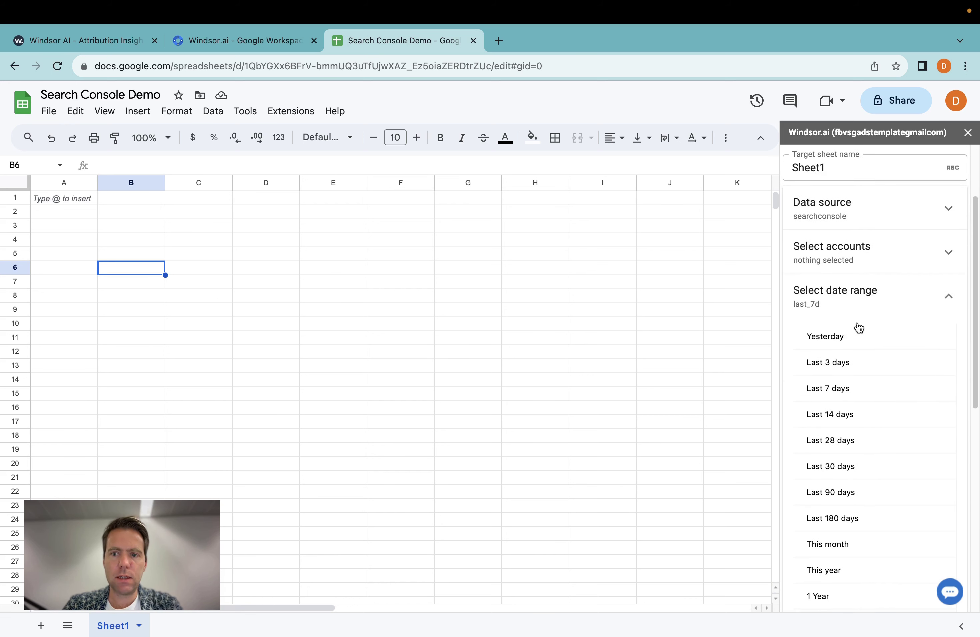
pyautogui.click(861, 306)
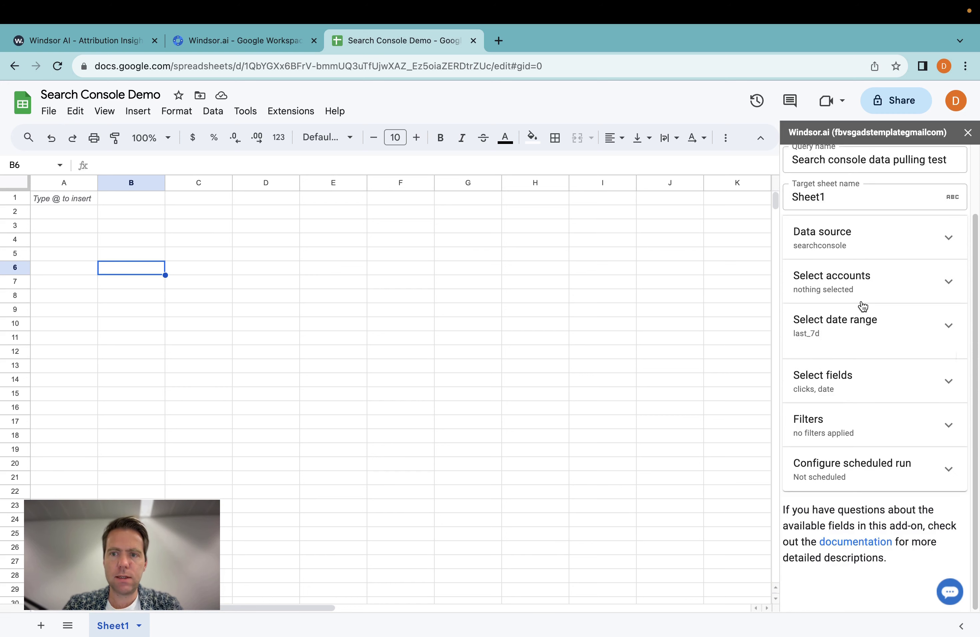
# Add the Page and Impressions fields to the query alongside clicks and date.
pyautogui.click(858, 388)
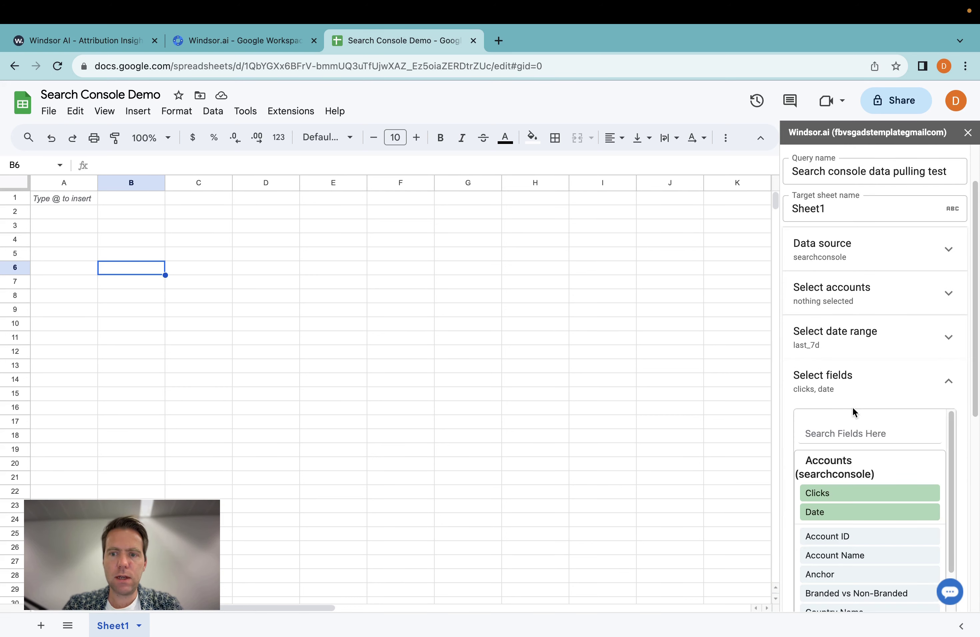
pyautogui.scroll(-1, 852, 423)
pyautogui.scroll(1, 849, 425)
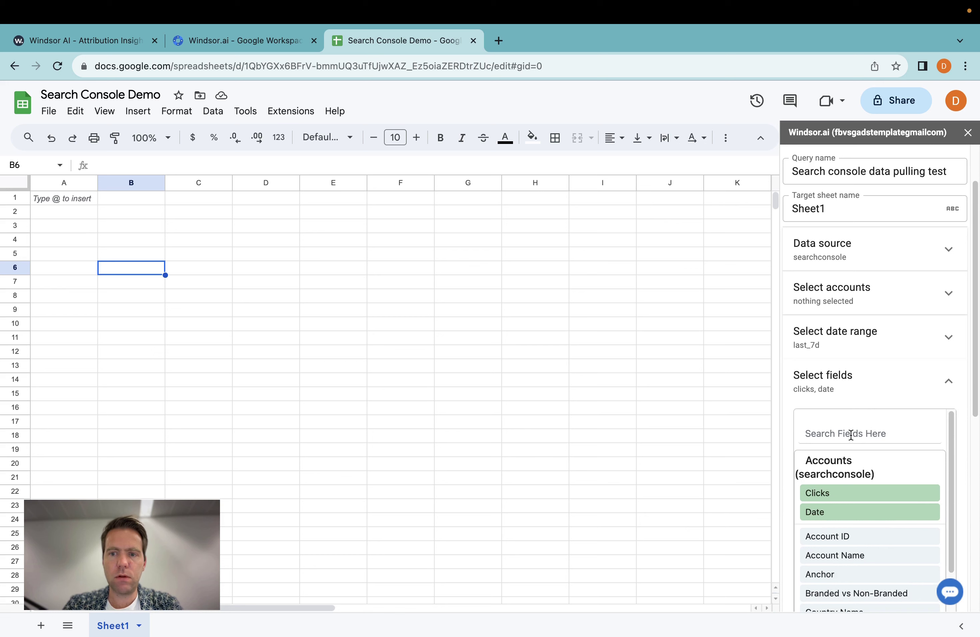
pyautogui.write('page')
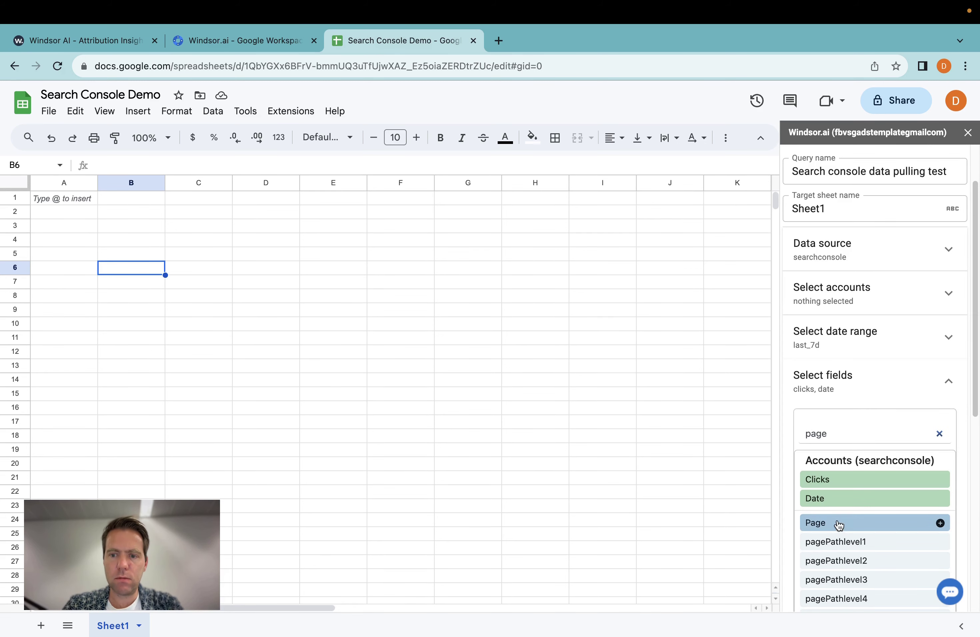
pyautogui.click(847, 525)
pyautogui.doubleClick(836, 431)
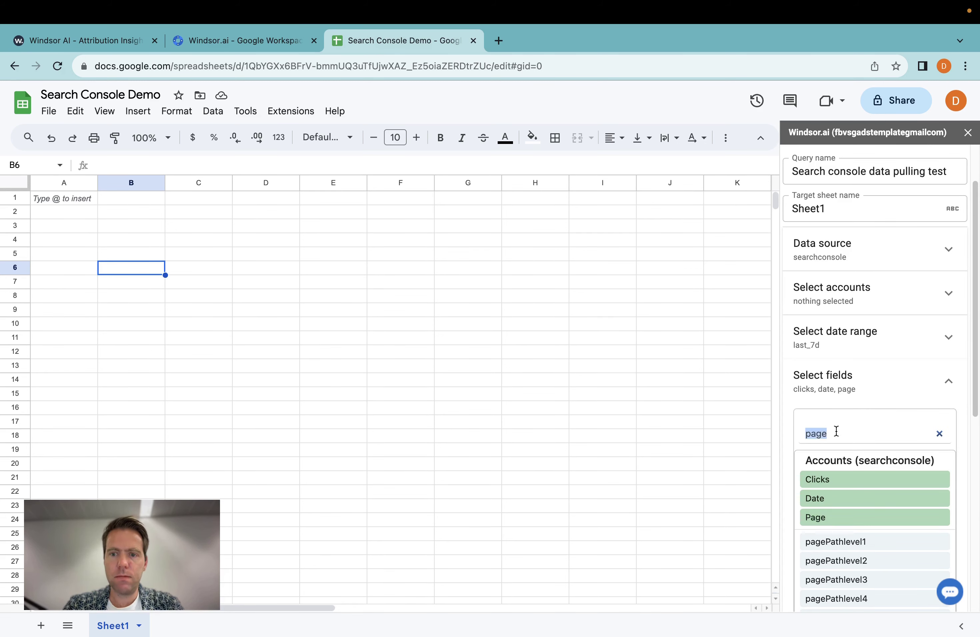
pyautogui.write('impre')
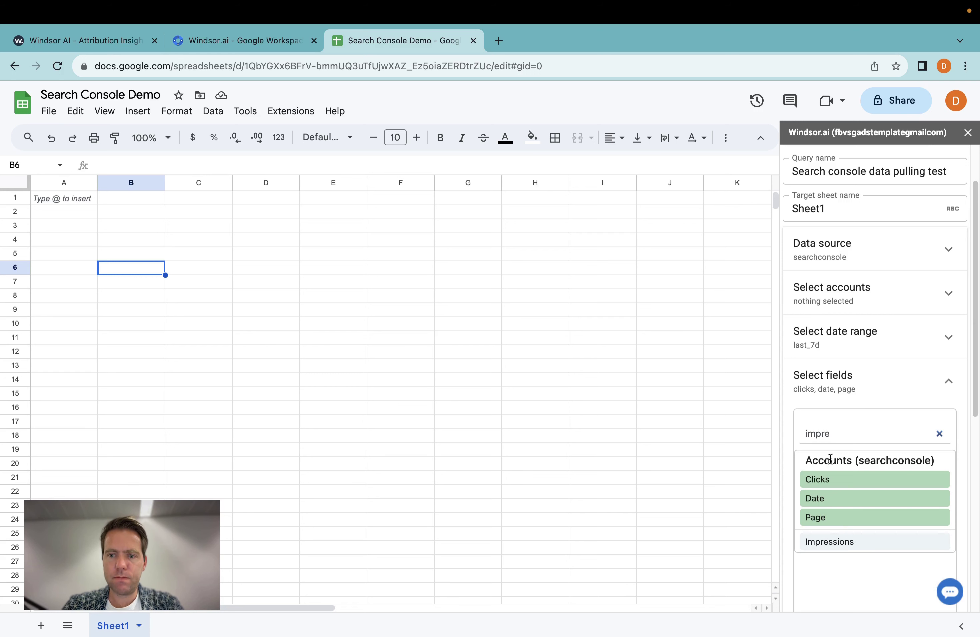
pyautogui.click(830, 543)
pyautogui.doubleClick(833, 432)
pyautogui.press('BackSpace')
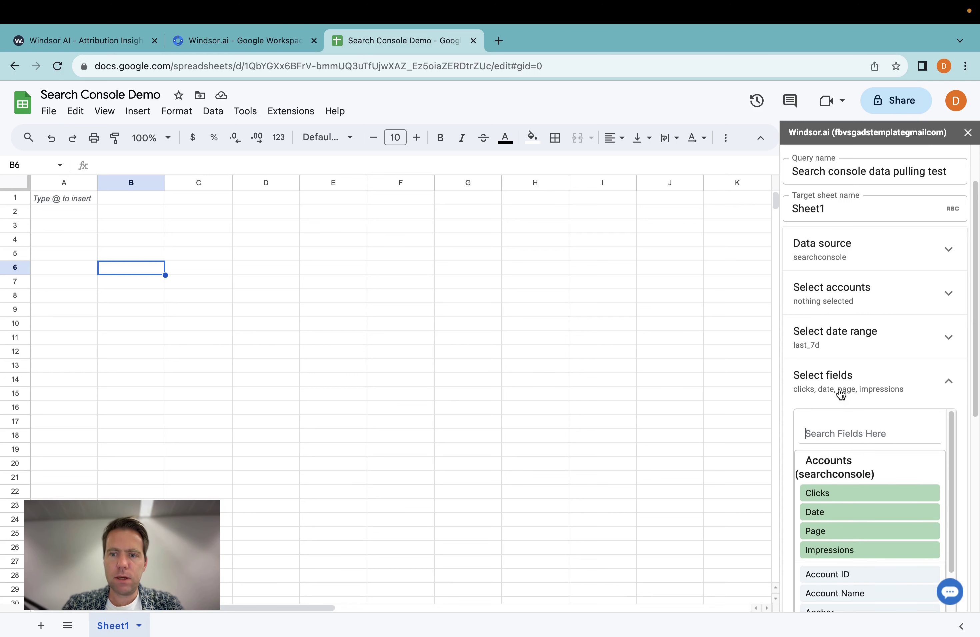
pyautogui.click(949, 382)
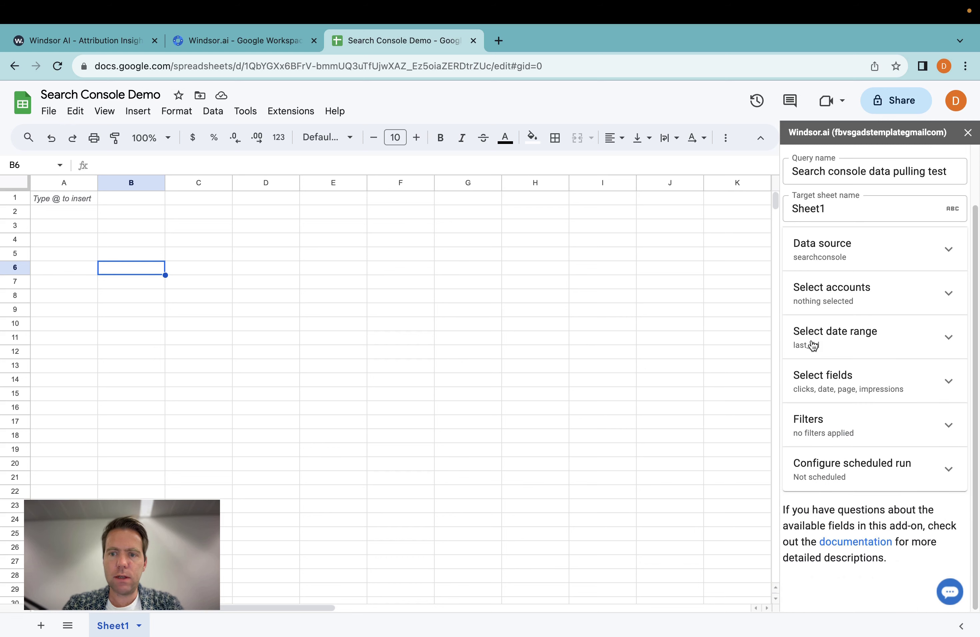
# Remove the empty filter row and load clicks, date, page and impressions into Sheet1.
pyautogui.click(823, 425)
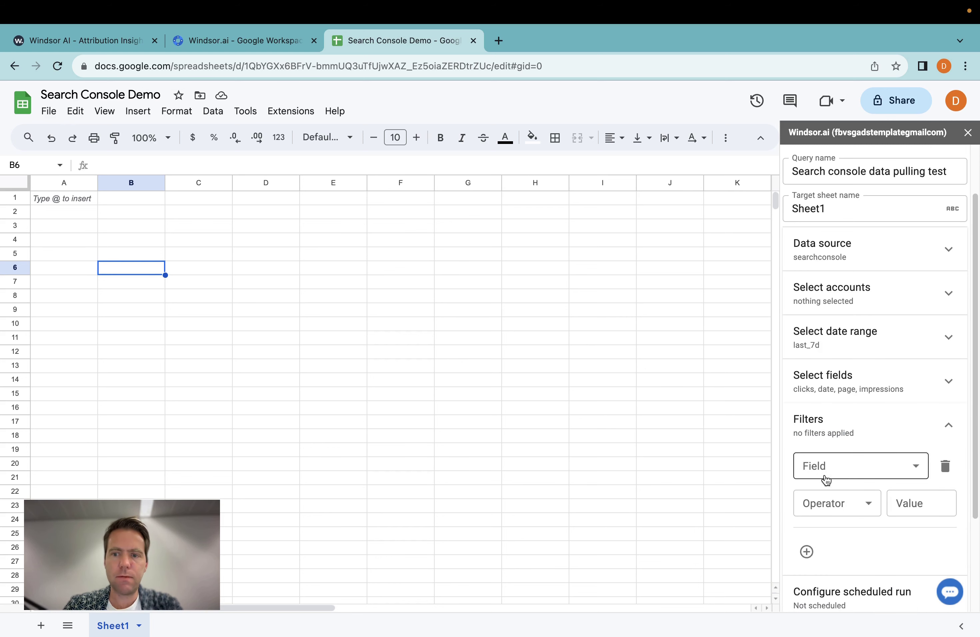
pyautogui.click(826, 464)
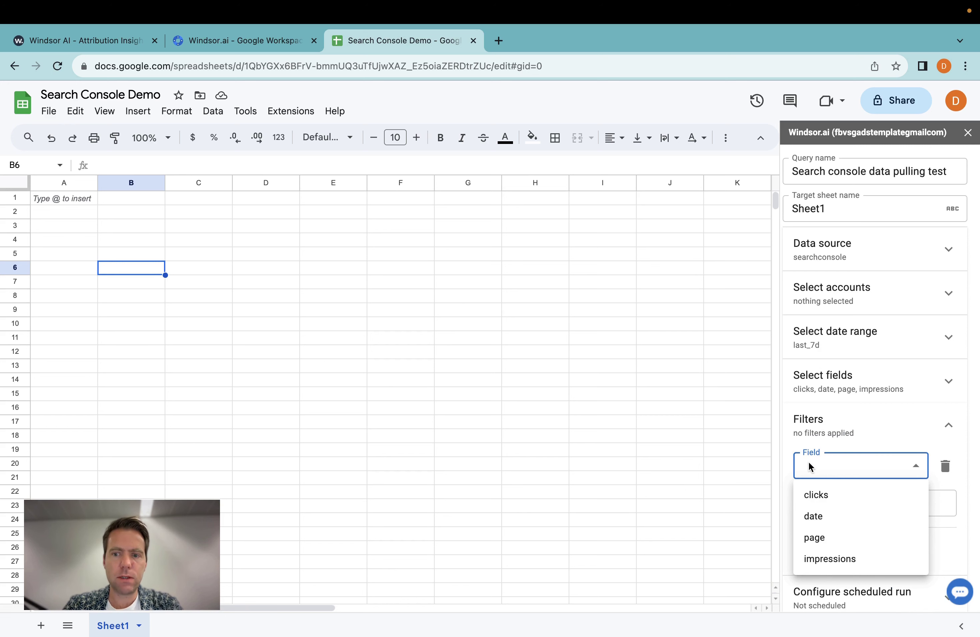
pyautogui.click(838, 471)
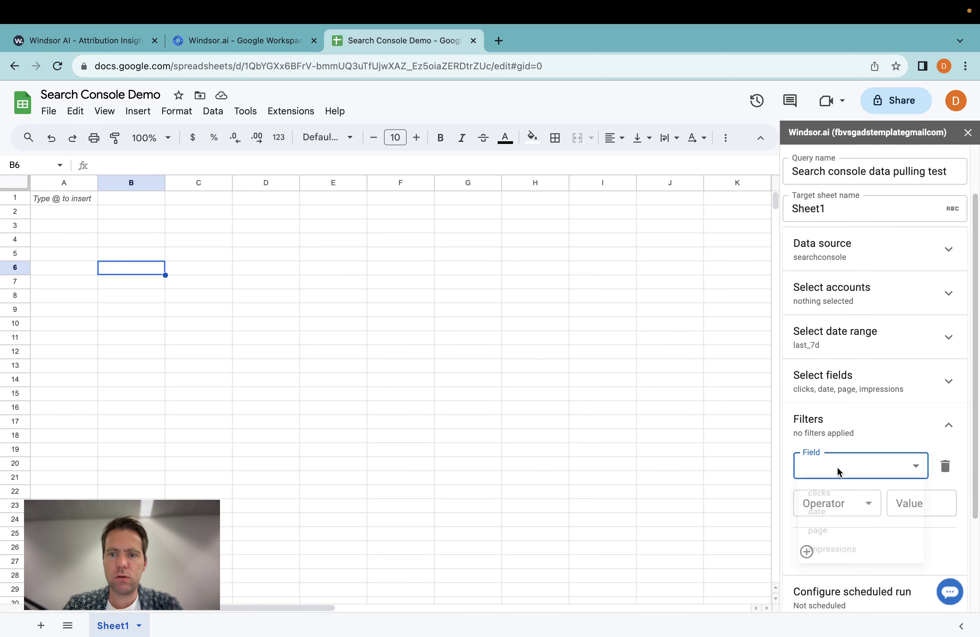
pyautogui.click(951, 471)
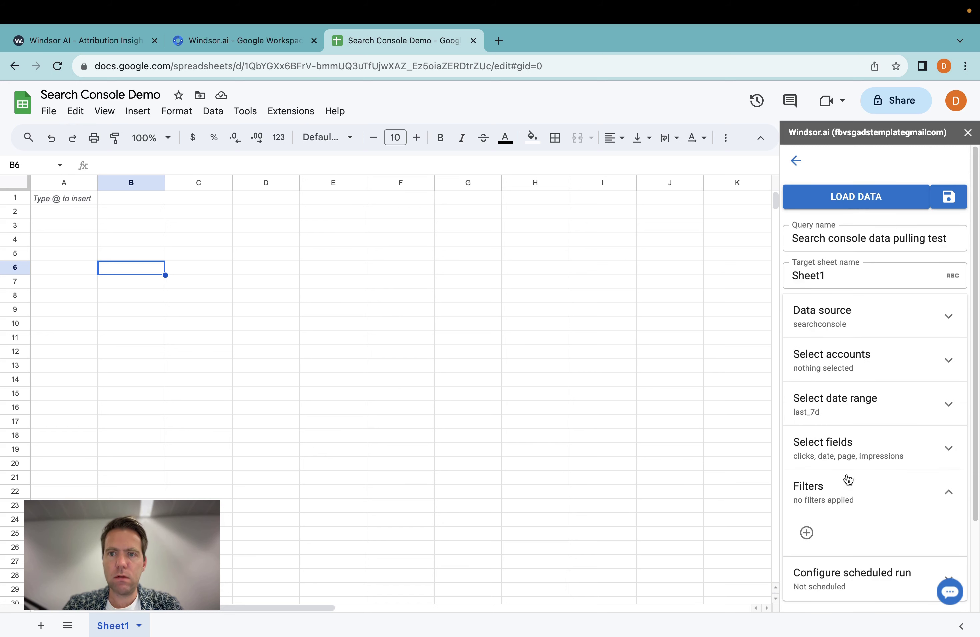
pyautogui.click(857, 199)
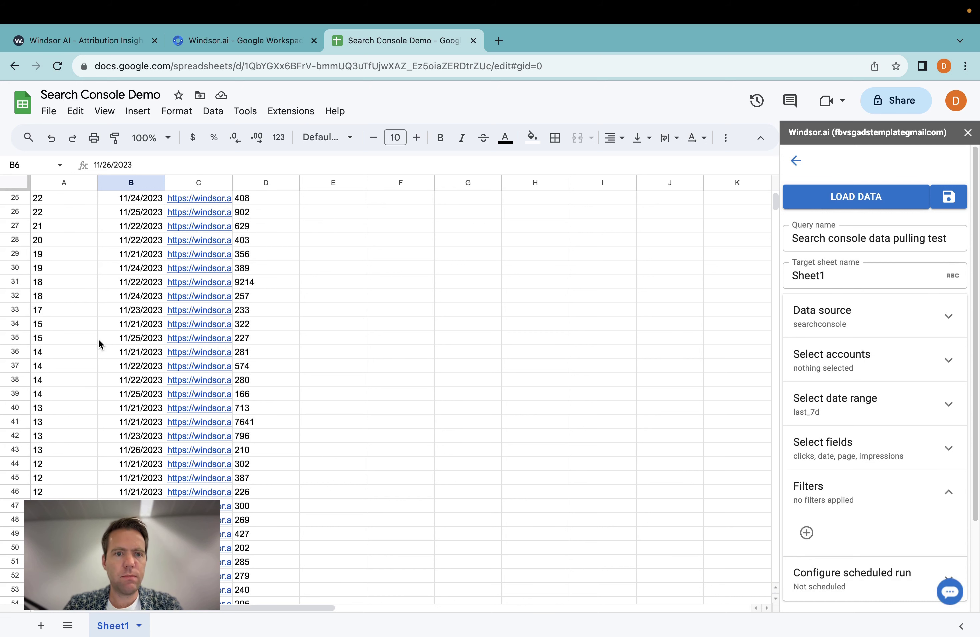
pyautogui.scroll(-2, 849, 507)
# Schedule the query to refresh every 1 hour.
pyautogui.click(882, 516)
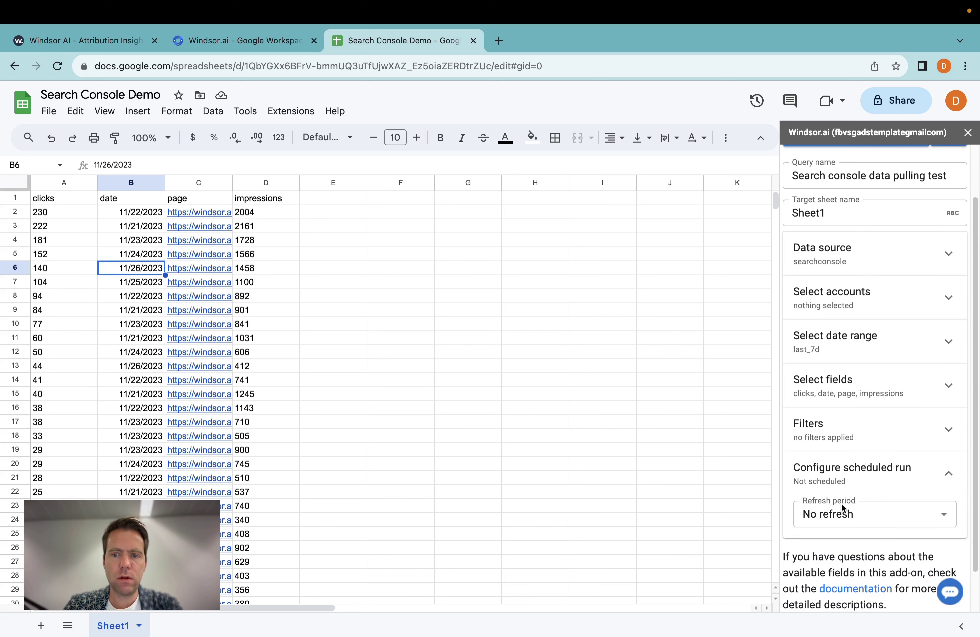
pyautogui.click(854, 515)
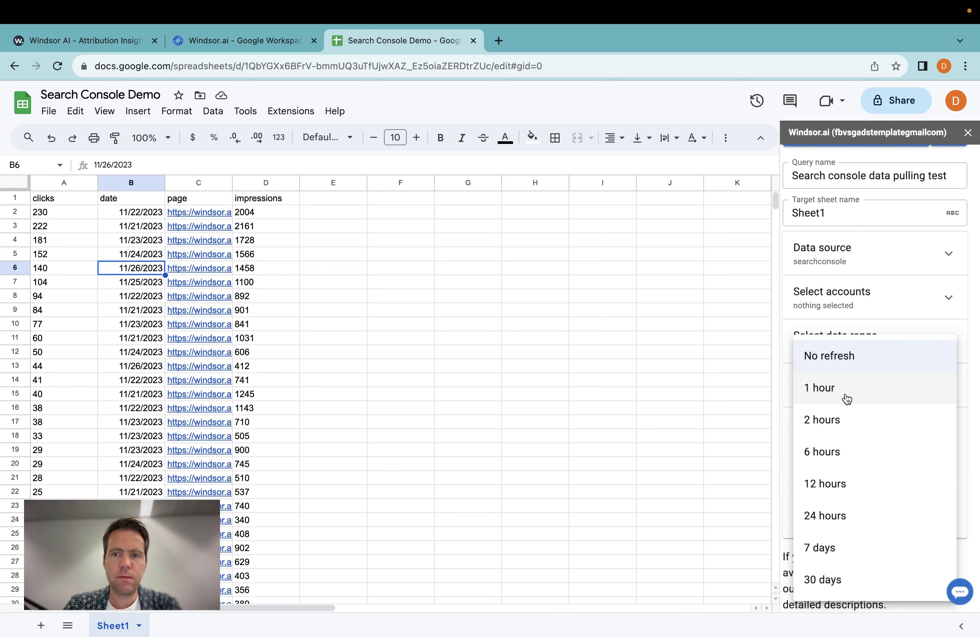
pyautogui.click(847, 398)
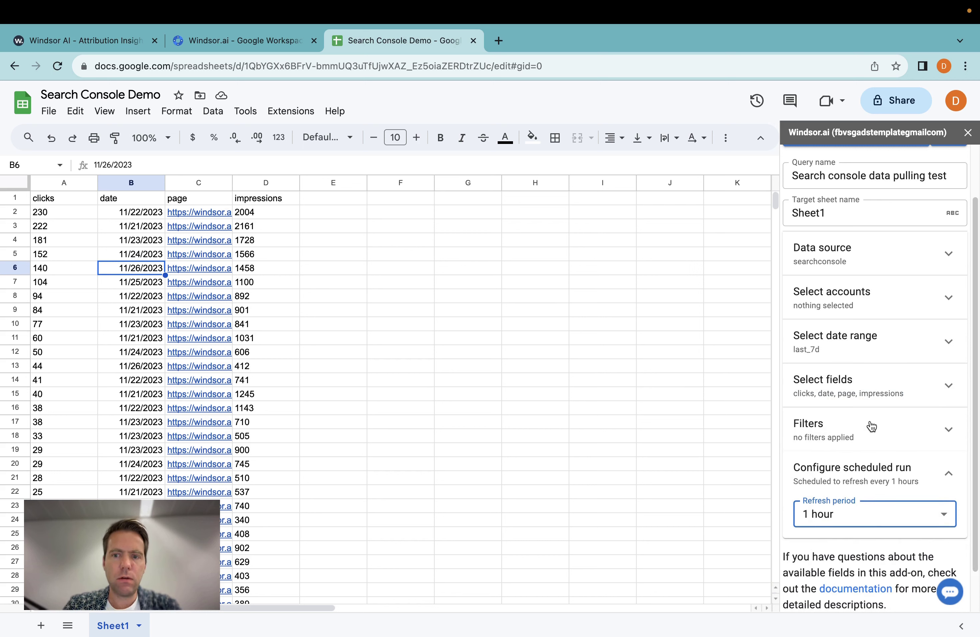
# Make the 7-day date range end today instead of yesterday (last_7dT).
pyautogui.click(877, 336)
pyautogui.scroll(-3, 854, 460)
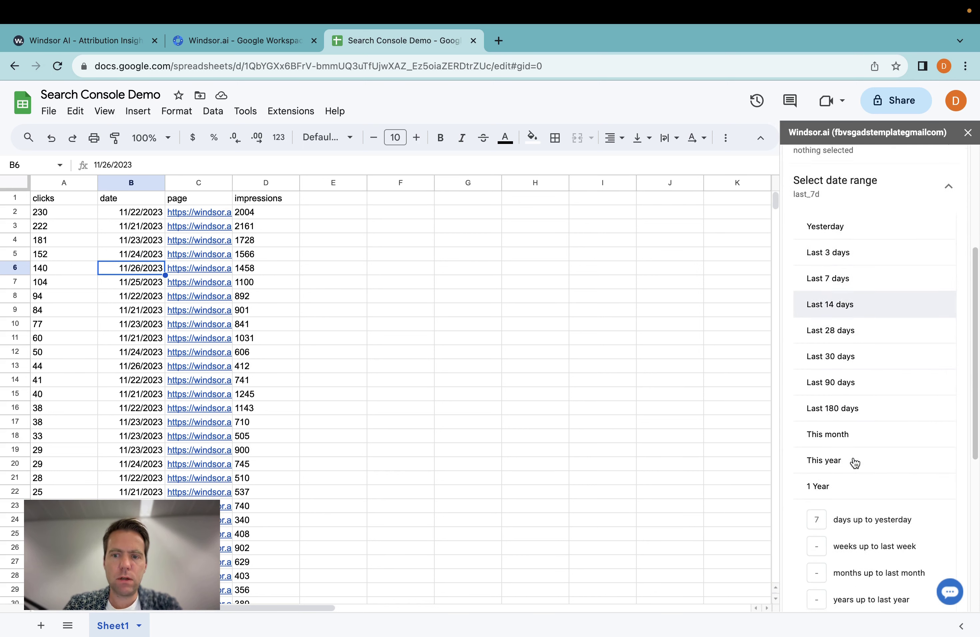
pyautogui.scroll(-1, 853, 464)
pyautogui.scroll(-3, 814, 586)
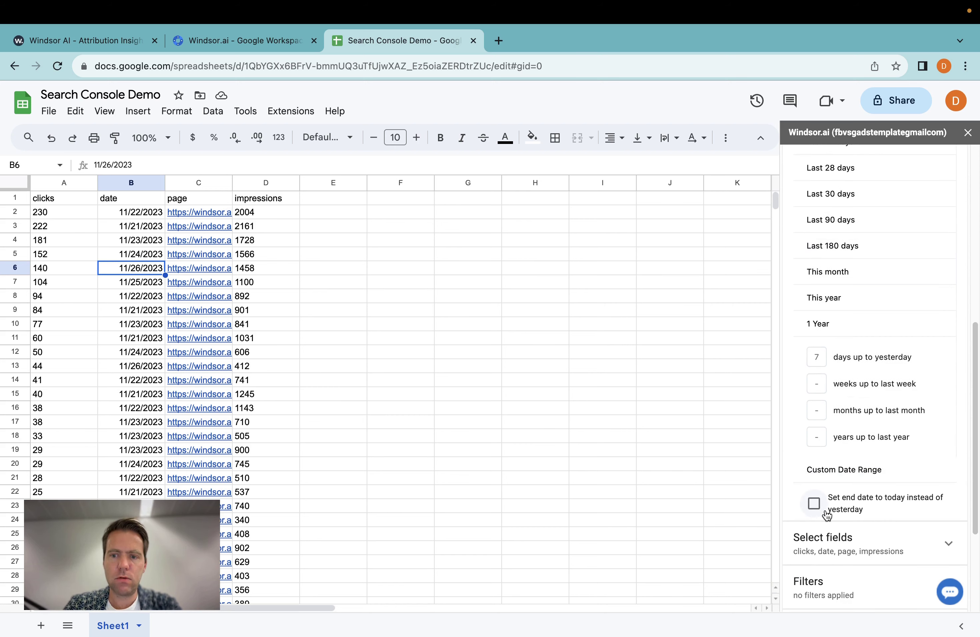
pyautogui.click(814, 505)
pyautogui.scroll(4, 878, 464)
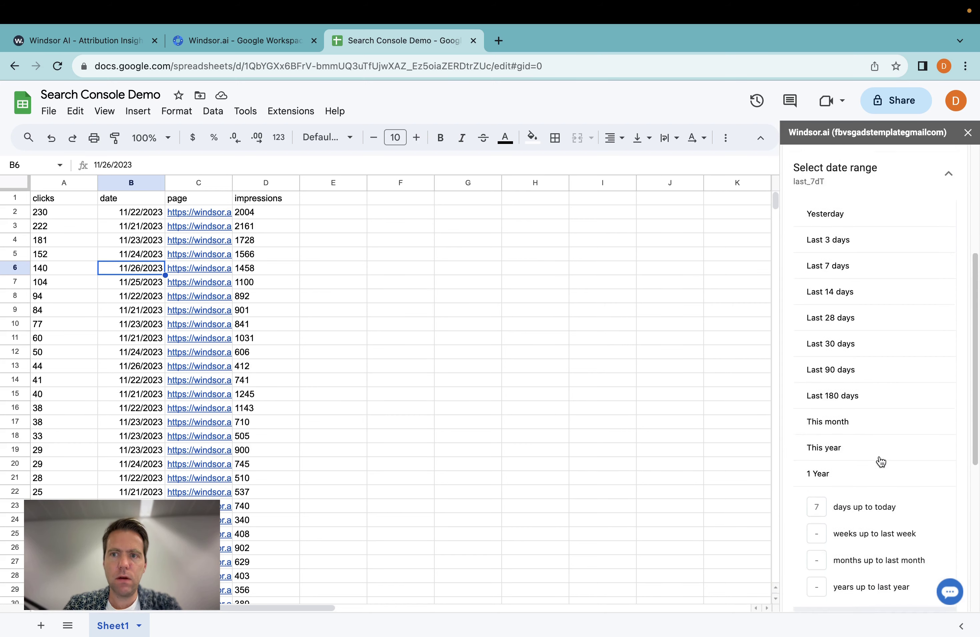
pyautogui.scroll(5, 881, 462)
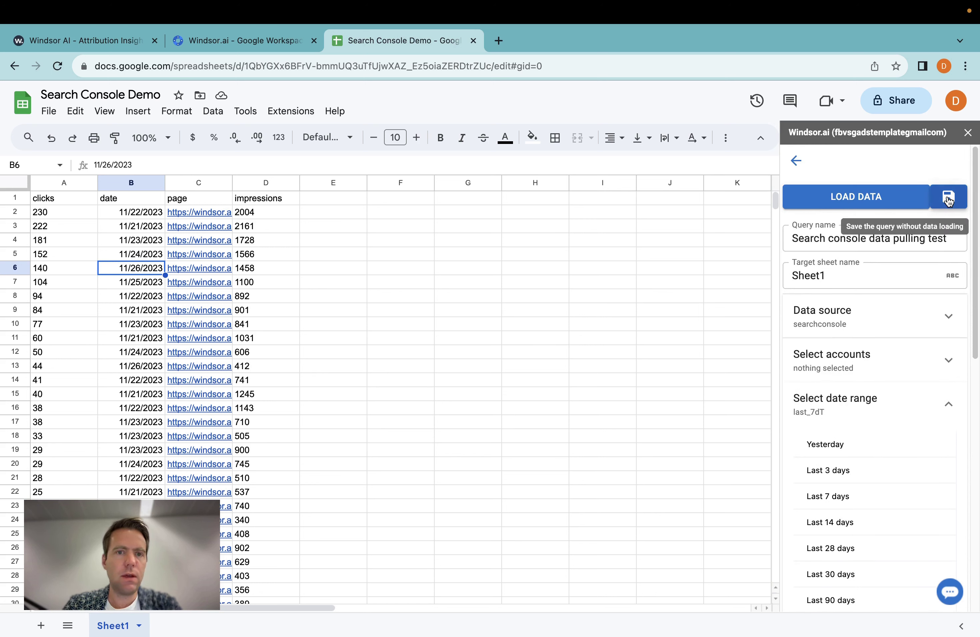